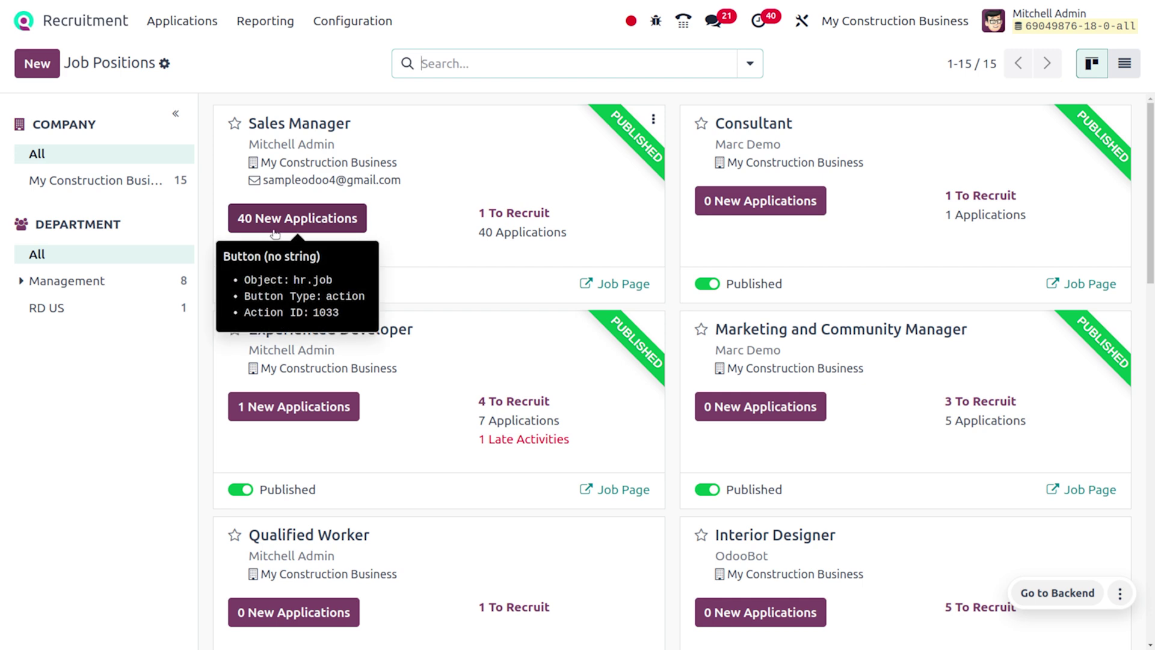
# Post the Sales Manager job on Monster.com with no end date, redirecting applicants to the company website.
pyautogui.click(523, 215)
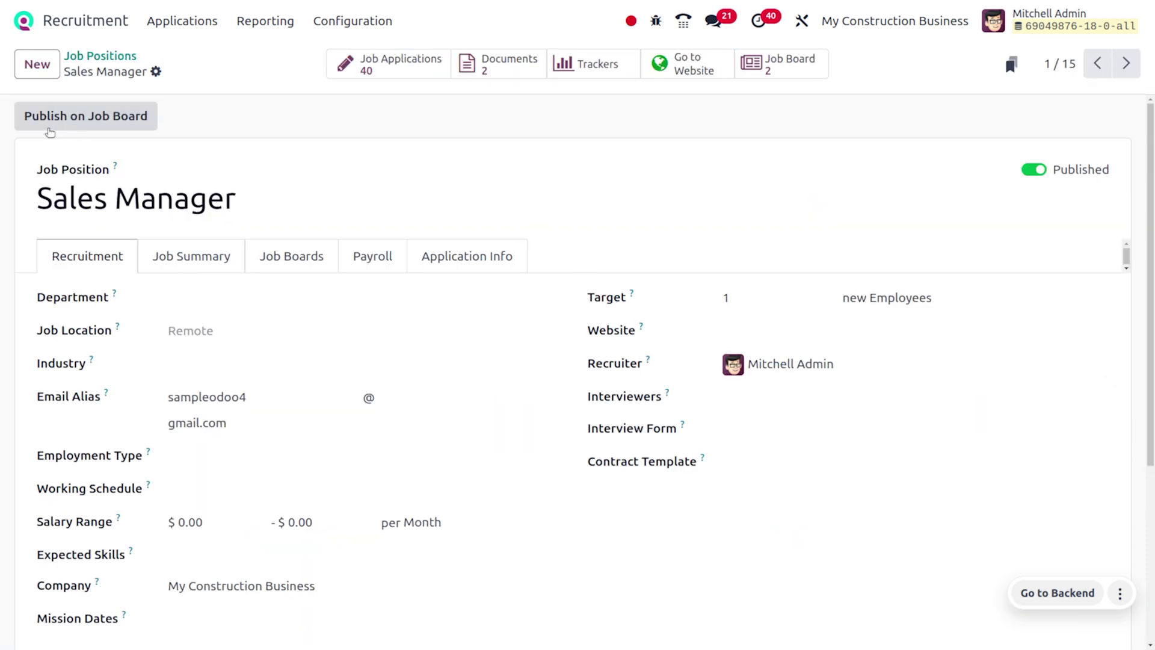
pyautogui.click(57, 130)
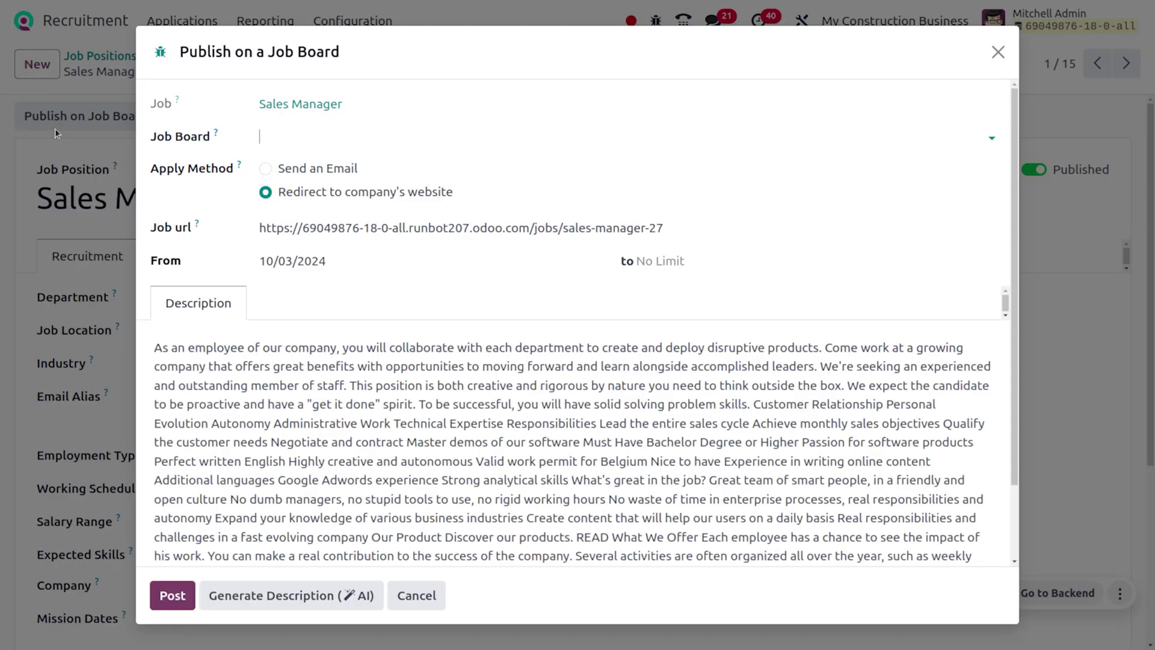
pyautogui.click(344, 135)
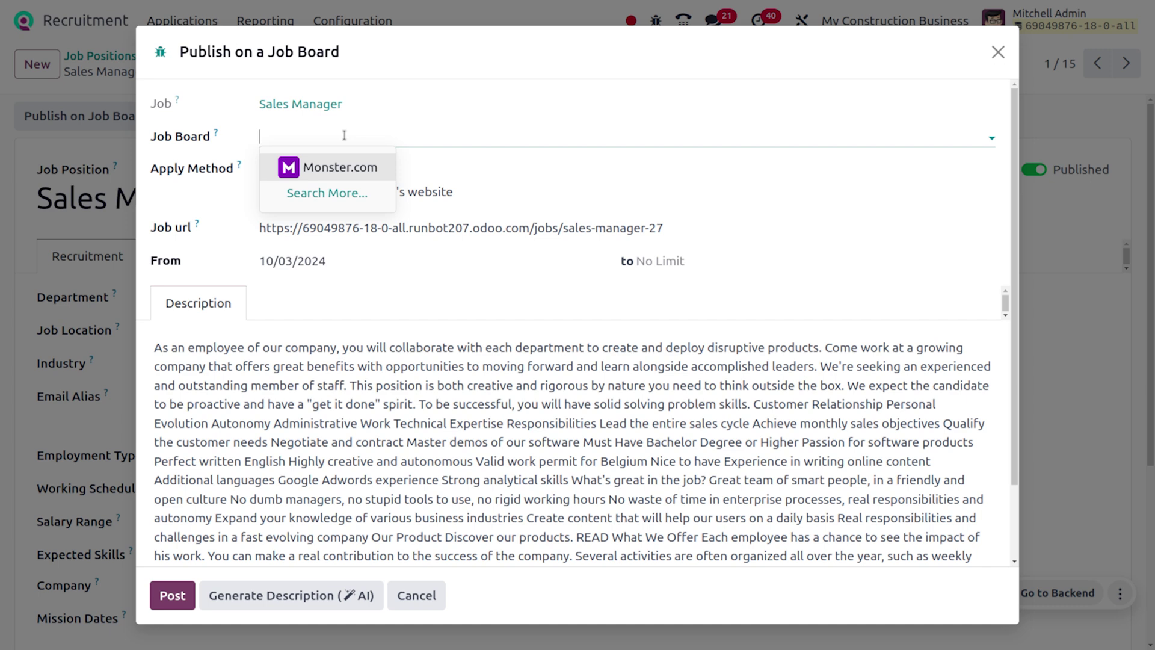
pyautogui.click(355, 165)
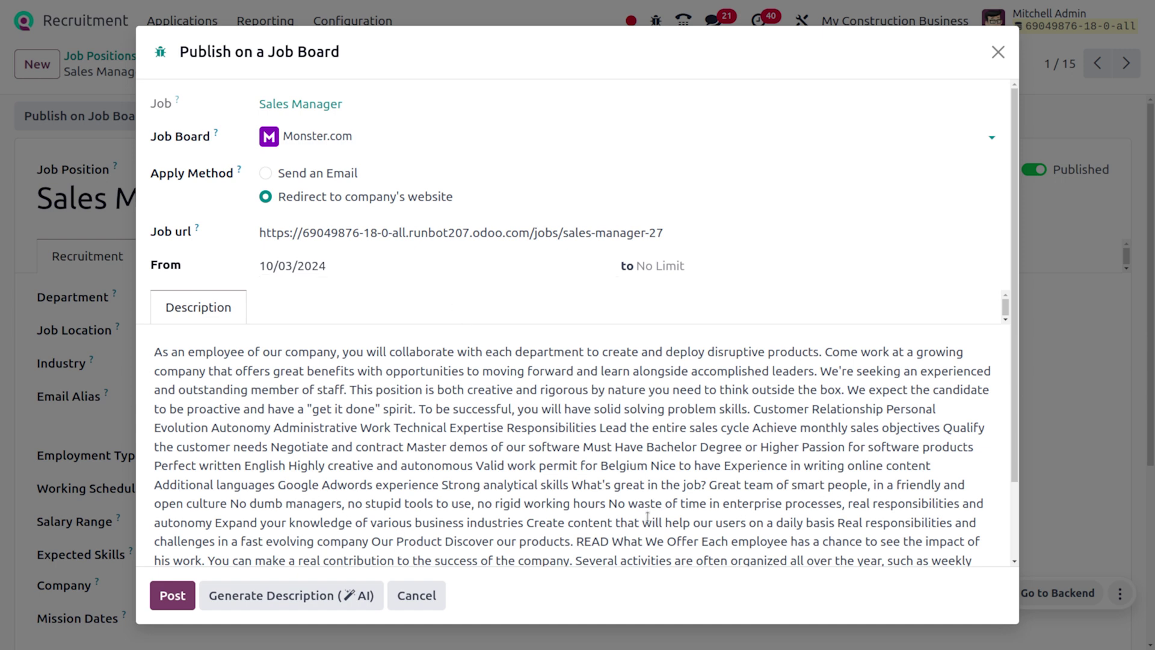
pyautogui.click(710, 266)
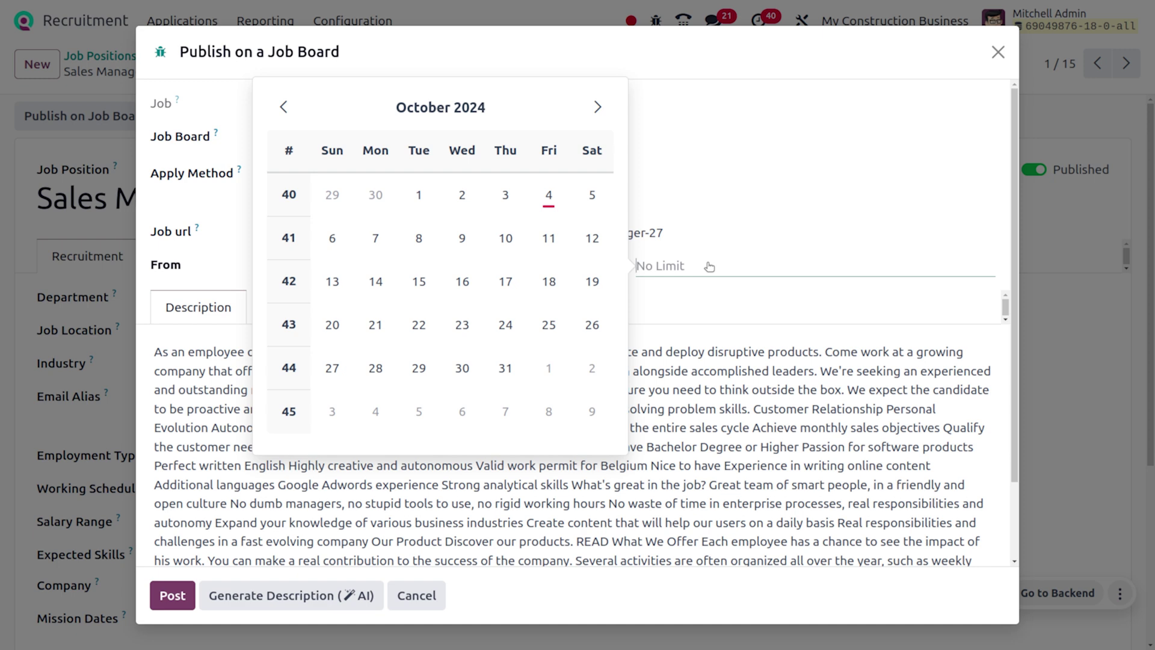
pyautogui.click(718, 42)
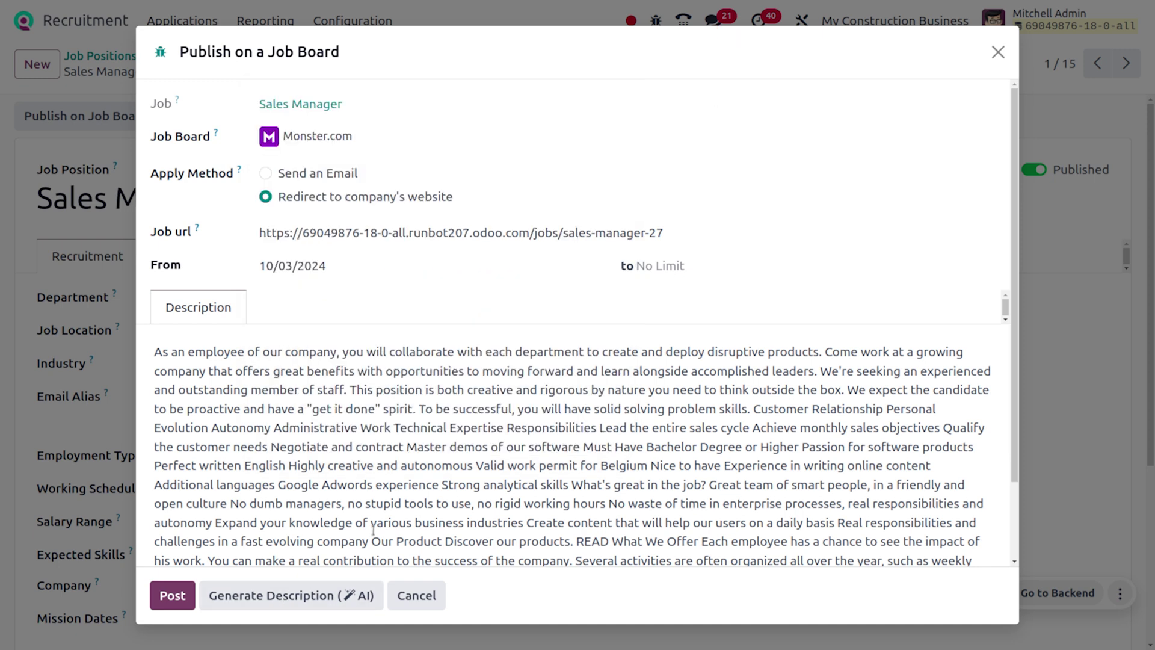
pyautogui.scroll(-2, 432, 419)
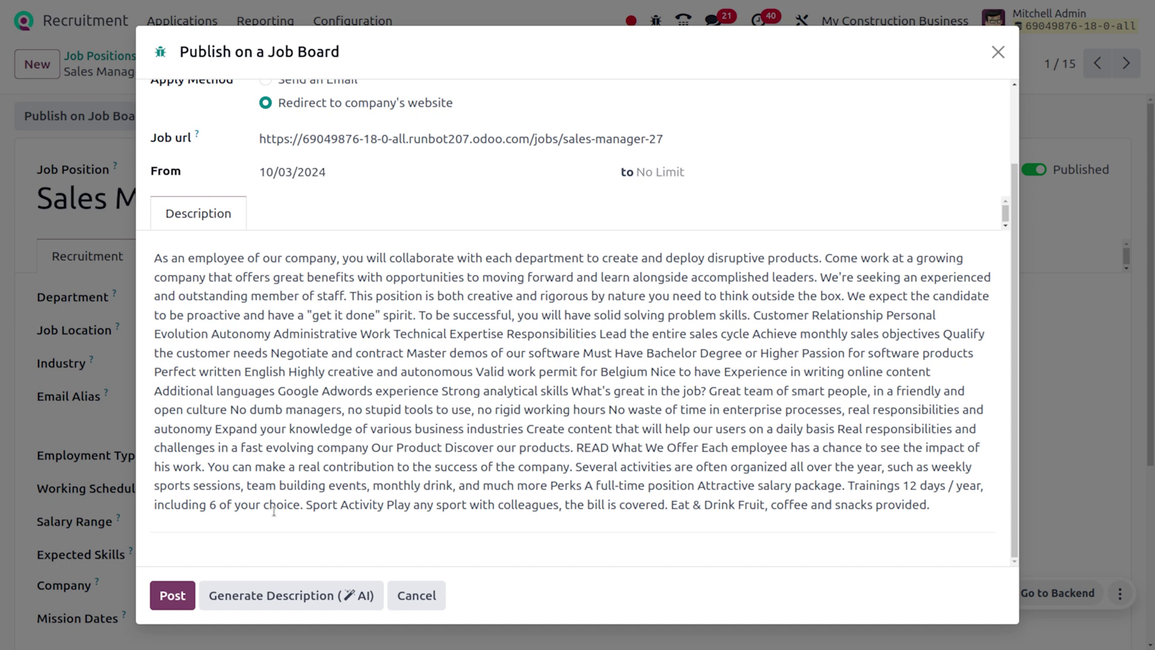
pyautogui.click(180, 590)
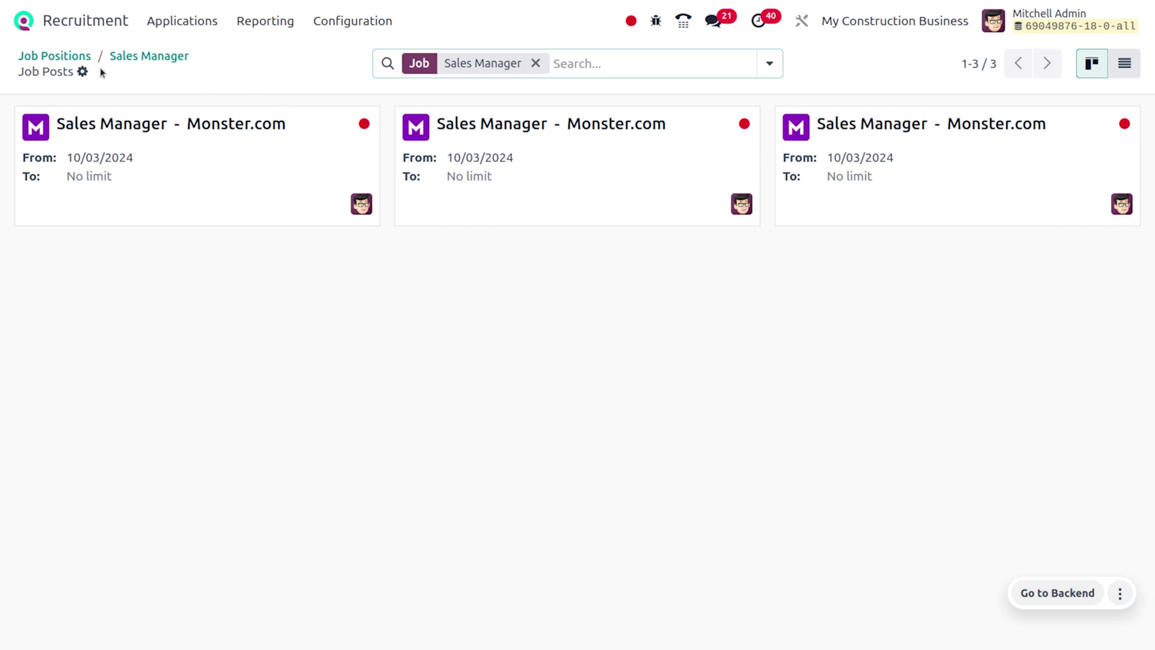
pyautogui.click(134, 58)
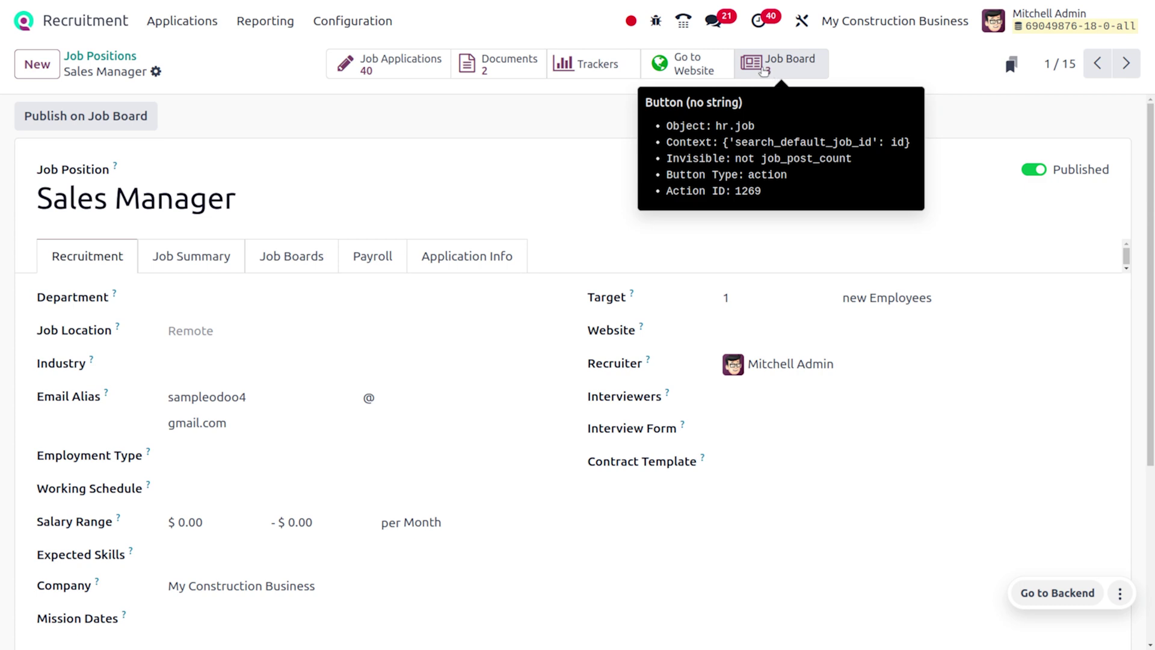
# Open the Sales Manager job's website application form and replace the name with the applicant's name.
pyautogui.click(673, 62)
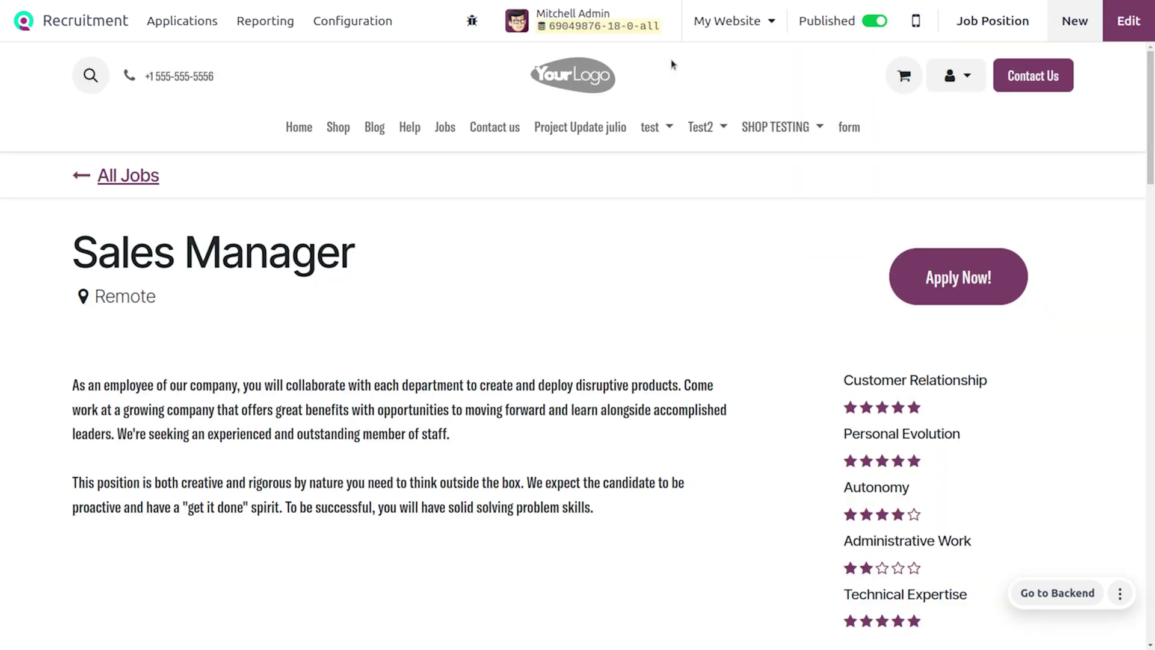
pyautogui.scroll(-10, 500, 418)
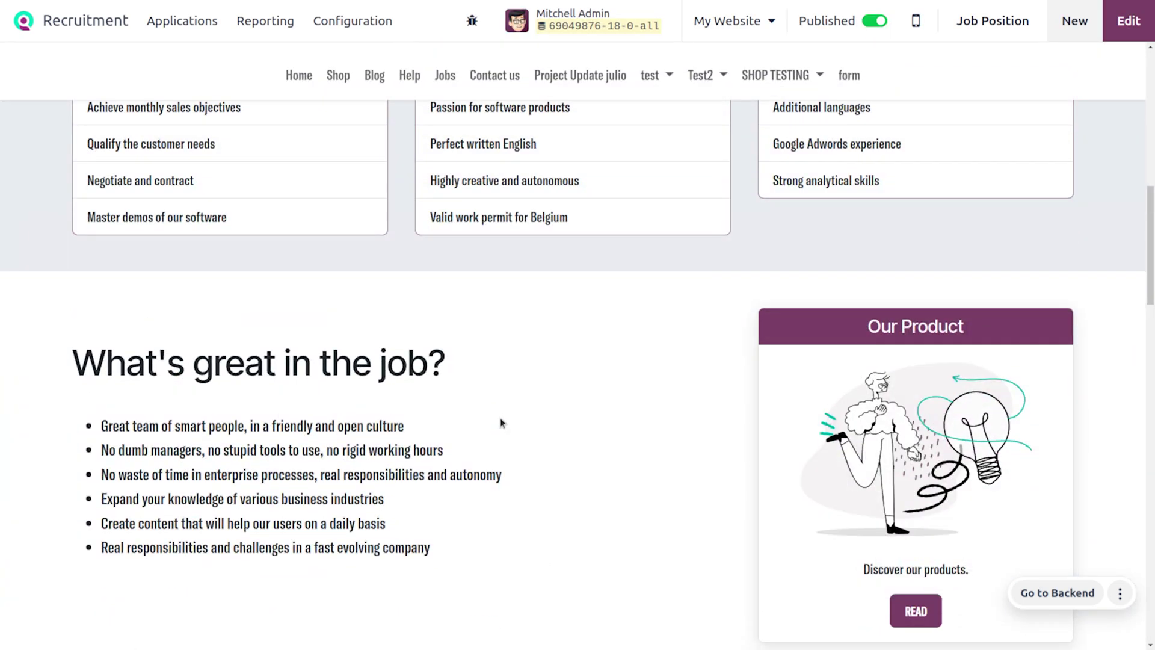
pyautogui.scroll(10, 500, 418)
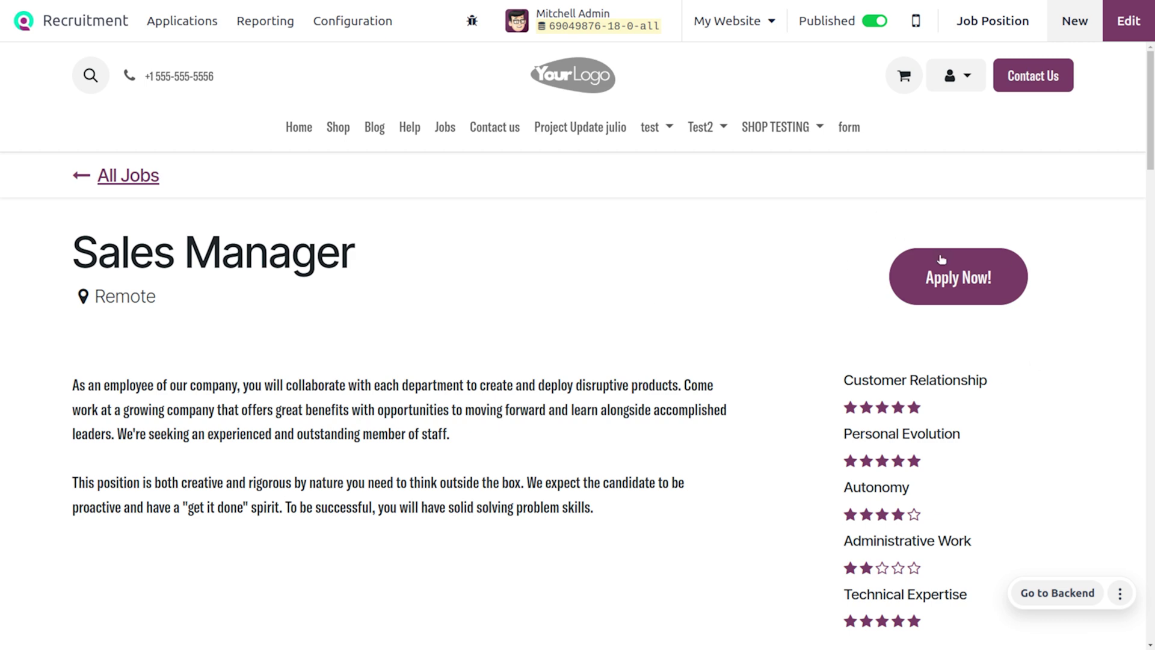
pyautogui.click(955, 276)
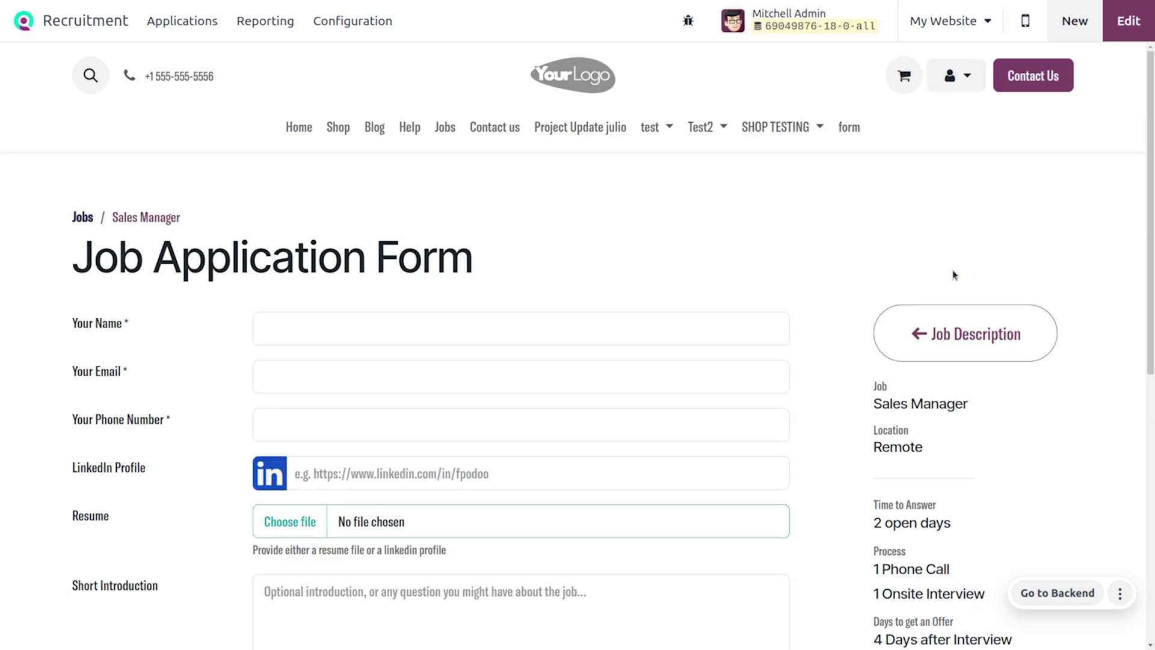
pyautogui.click(368, 331)
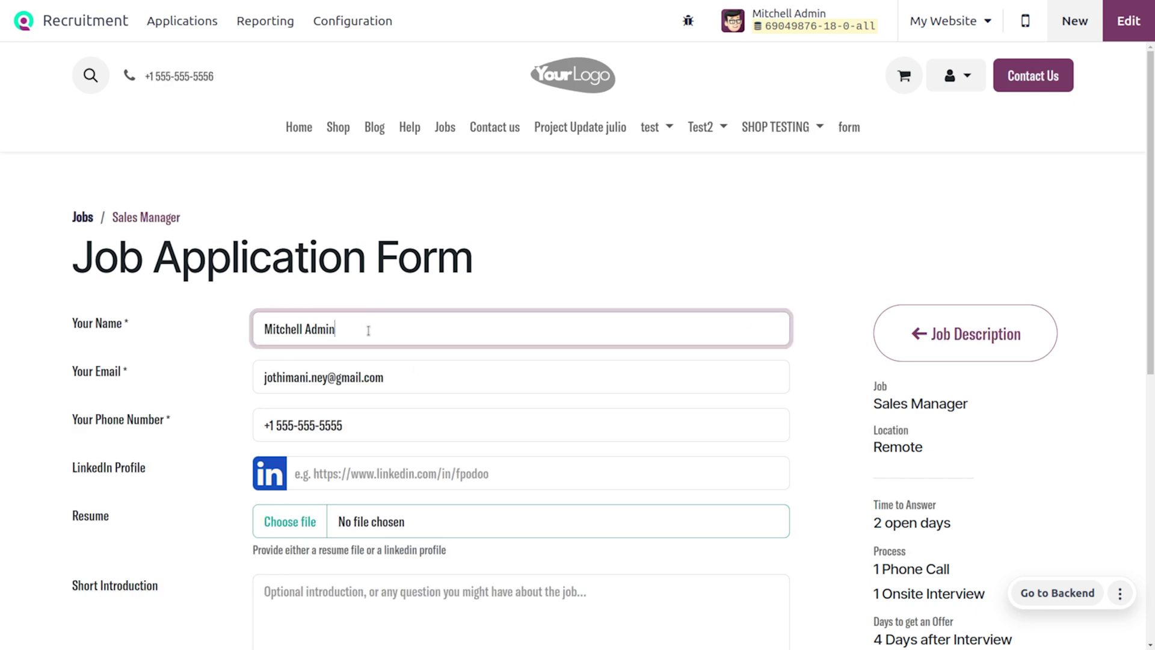
pyautogui.press('BackSpace')
pyautogui.press('BackSpace')
pyautogui.press('BackSpace')
pyautogui.press('BackSpace')
pyautogui.press('BackSpace')
pyautogui.press('BackSpace')
pyautogui.press('BackSpace')
pyautogui.press('BackSpace')
pyautogui.press('BackSpace')
pyautogui.press('BackSpace')
pyautogui.press('BackSpace')
pyautogui.press('BackSpace')
pyautogui.press('BackSpace')
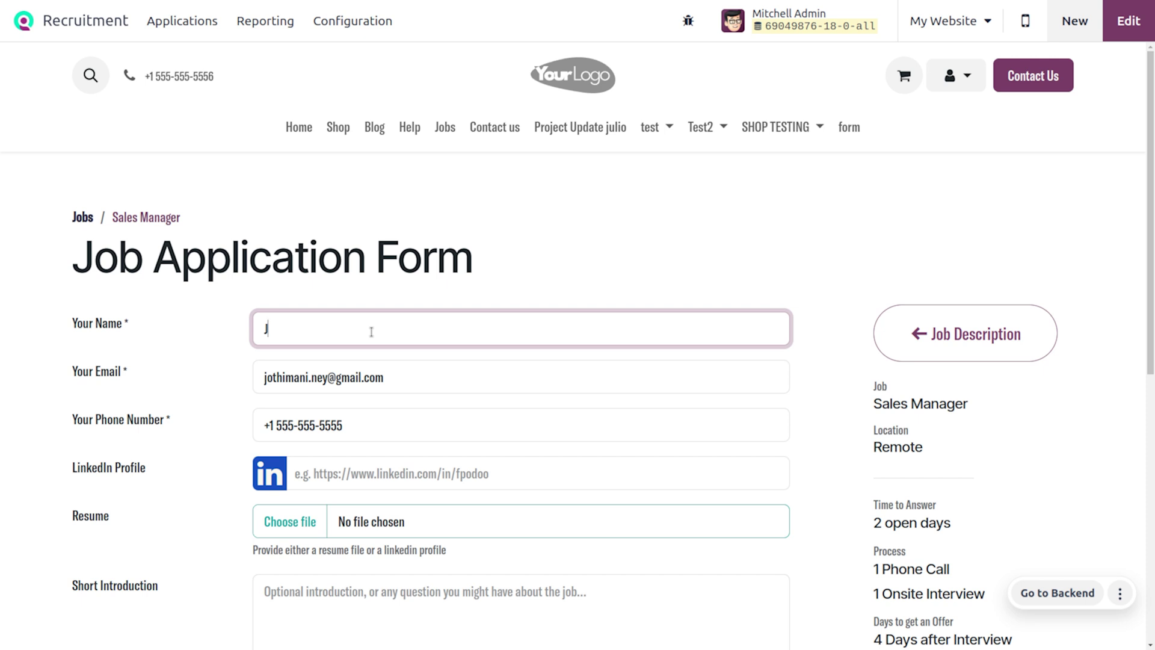
pyautogui.write('JAreena')
# Attach cv.png as the resume and submit the Sales Manager application.
pyautogui.click(310, 522)
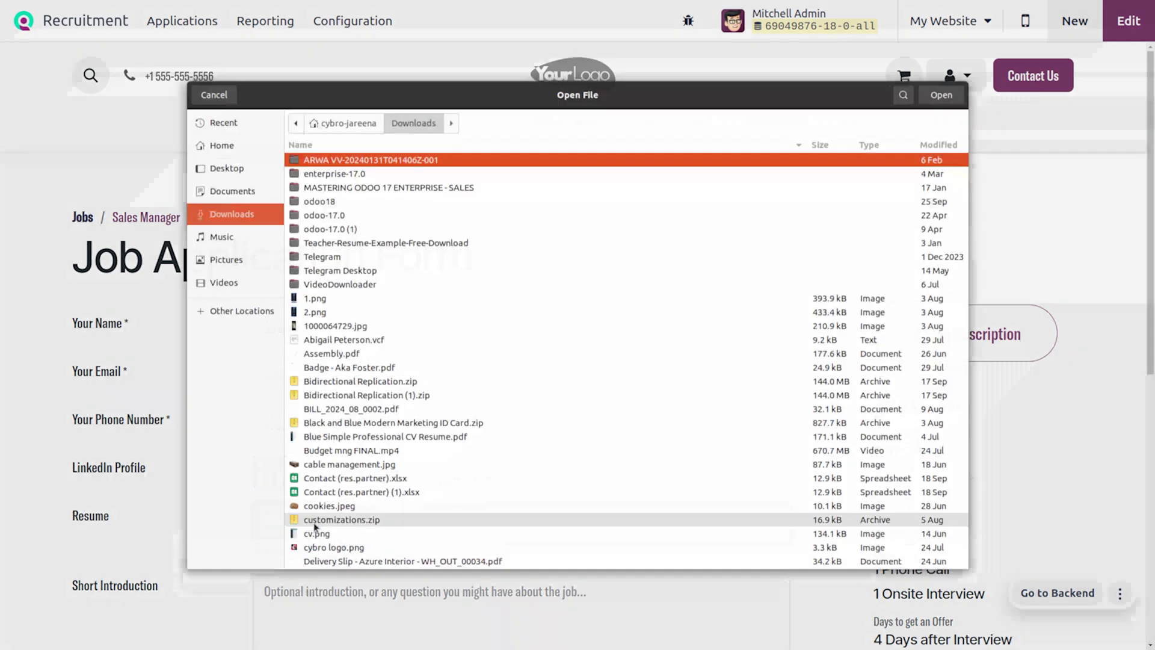
pyautogui.click(365, 535)
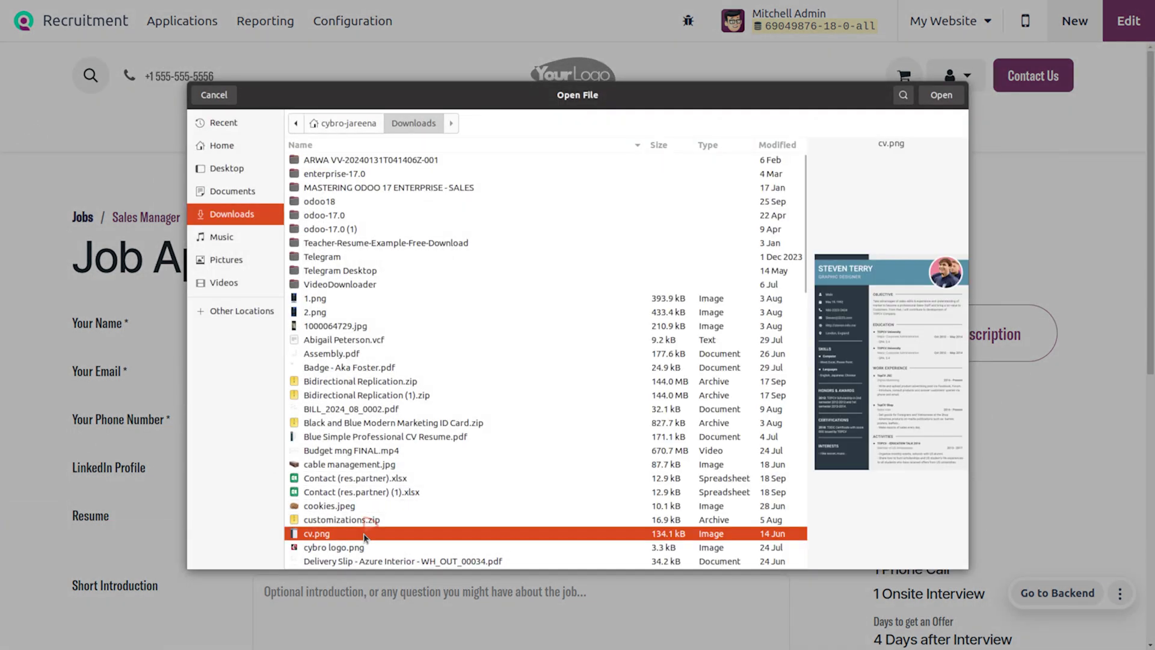
pyautogui.click(942, 94)
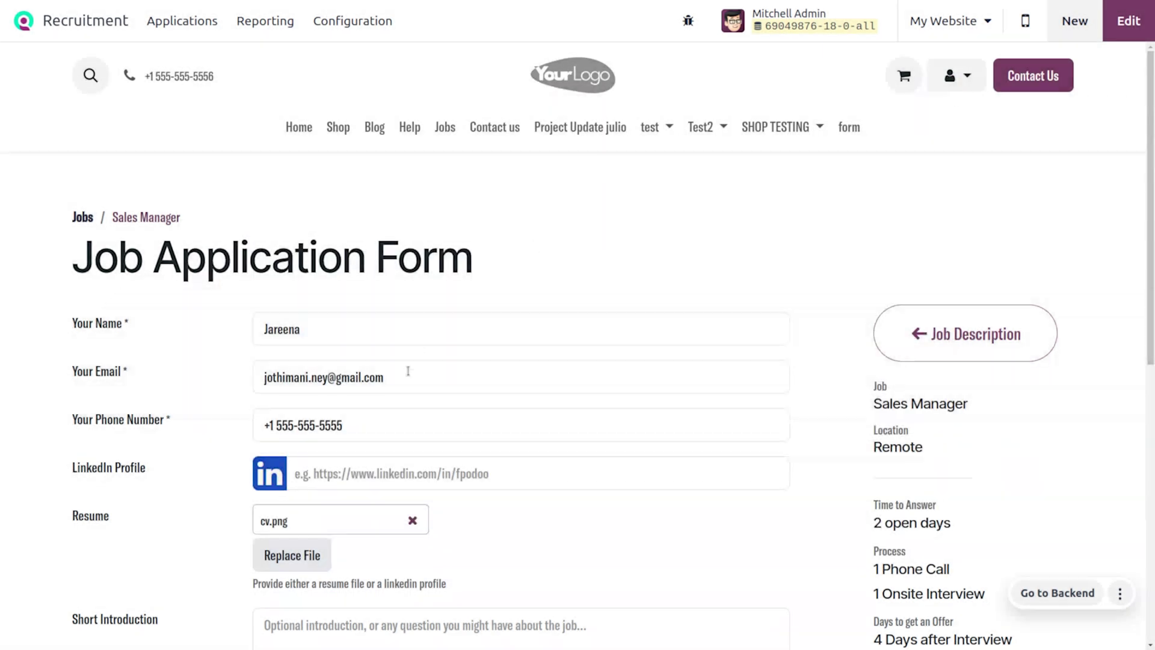
pyautogui.scroll(-4, 403, 425)
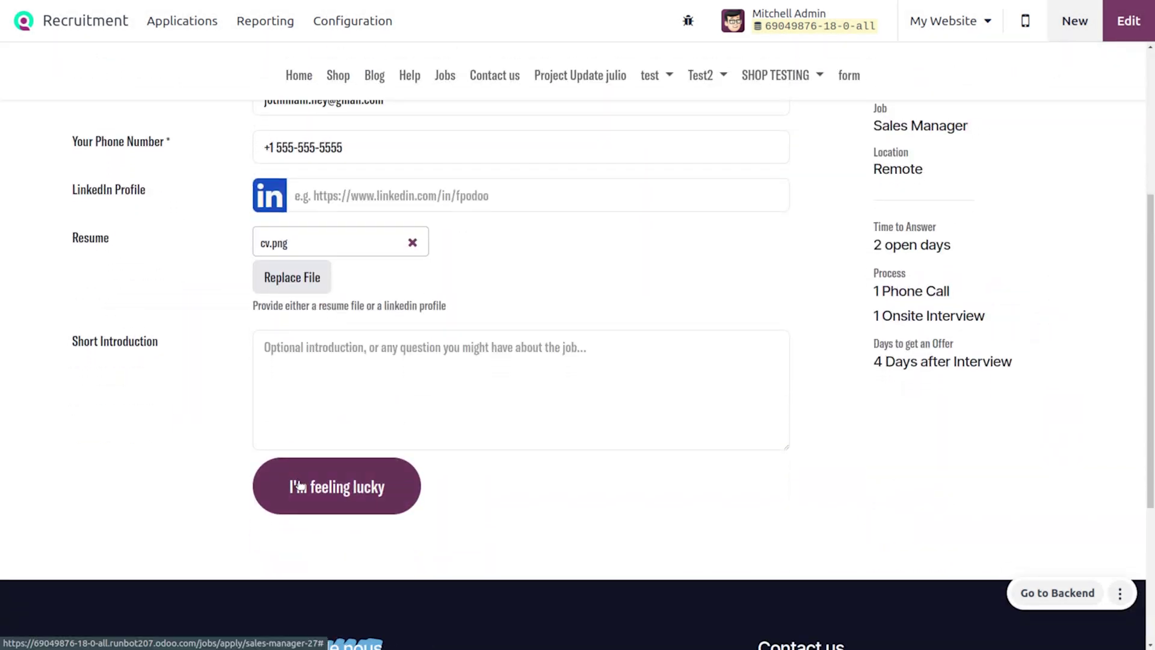
pyautogui.click(299, 486)
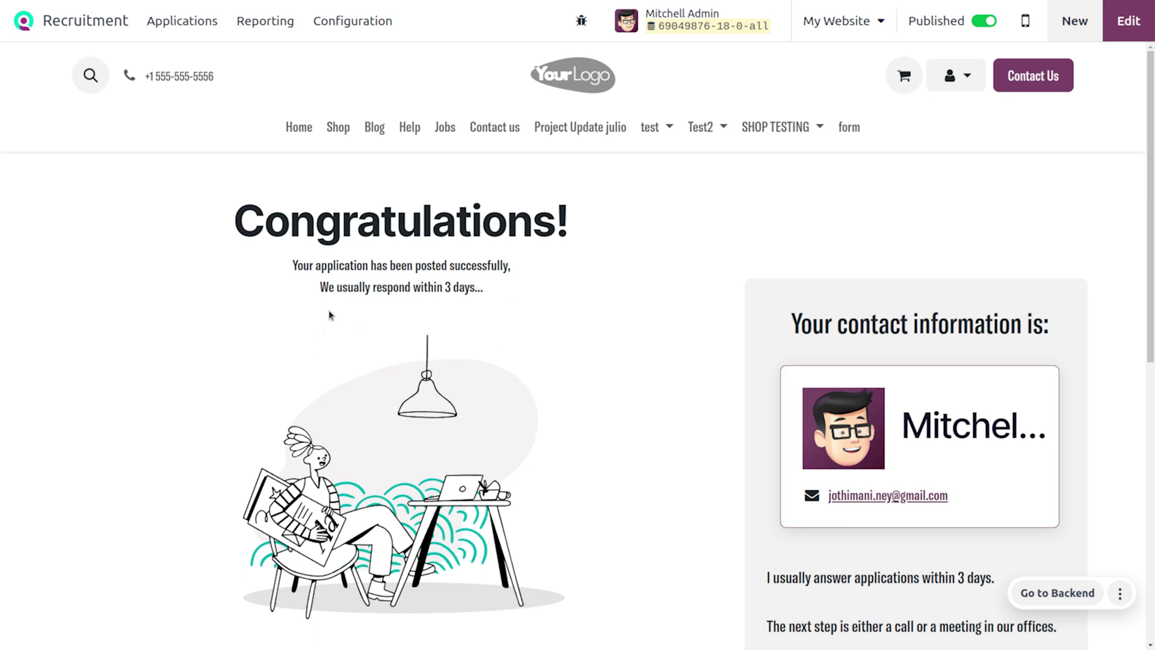
pyautogui.click(194, 22)
# Open the new applicant's record from the list of 58 candidates, showing 3 linked applications.
pyautogui.click(205, 107)
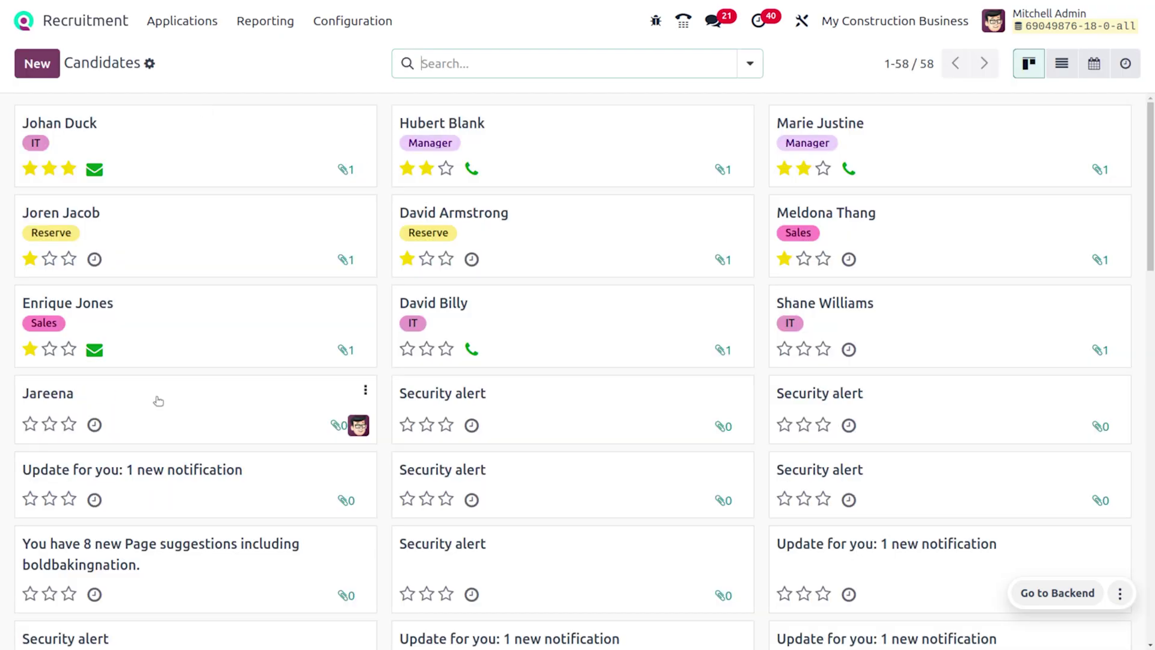
pyautogui.click(158, 401)
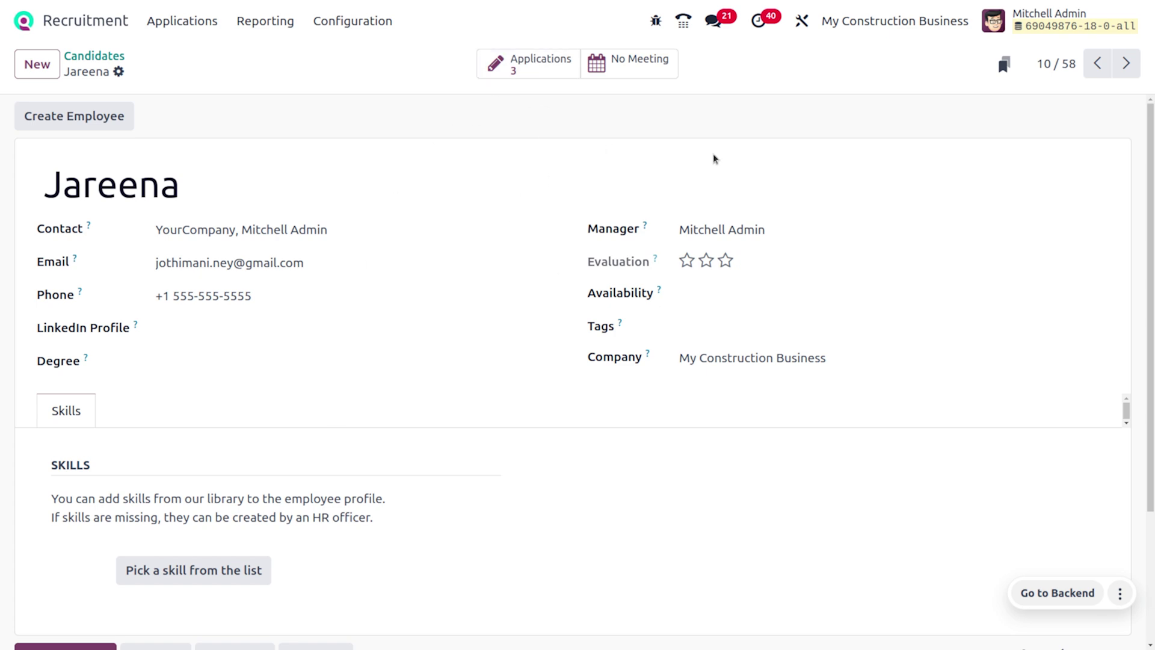
pyautogui.scroll(-3, 382, 415)
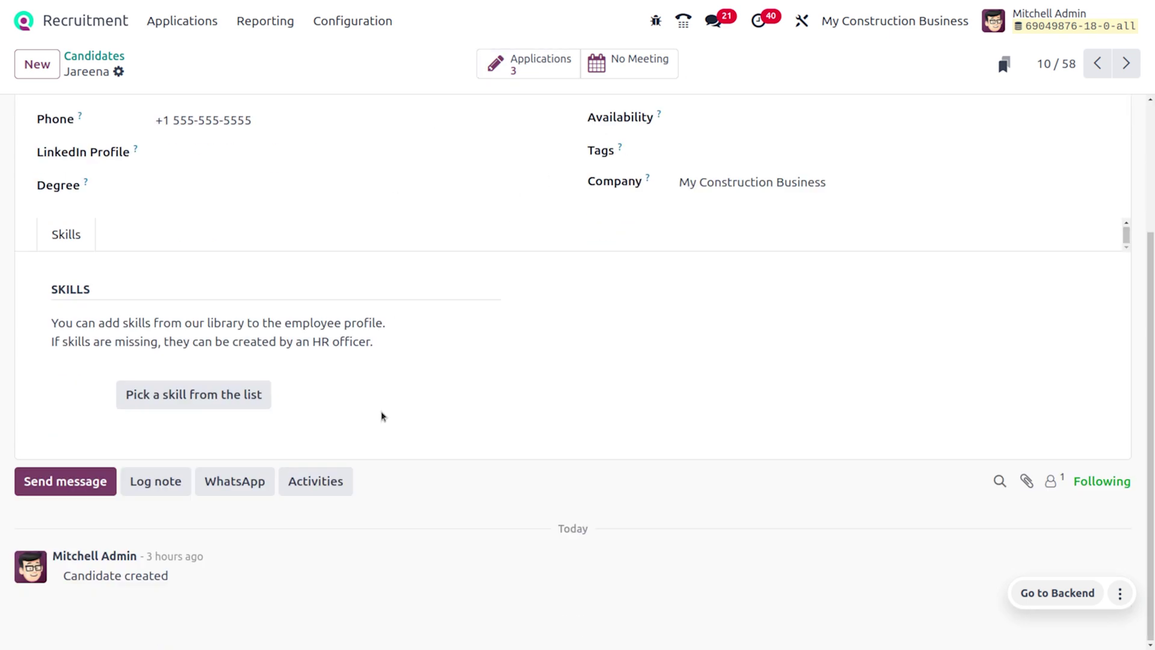
pyautogui.scroll(3, 381, 416)
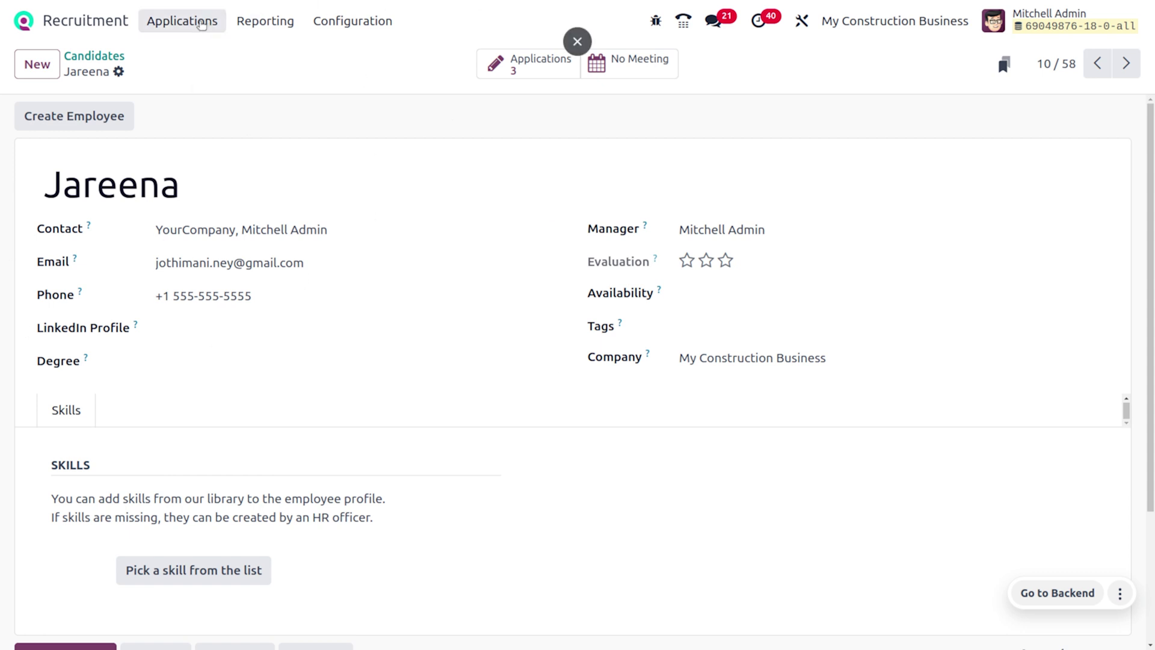
pyautogui.click(201, 24)
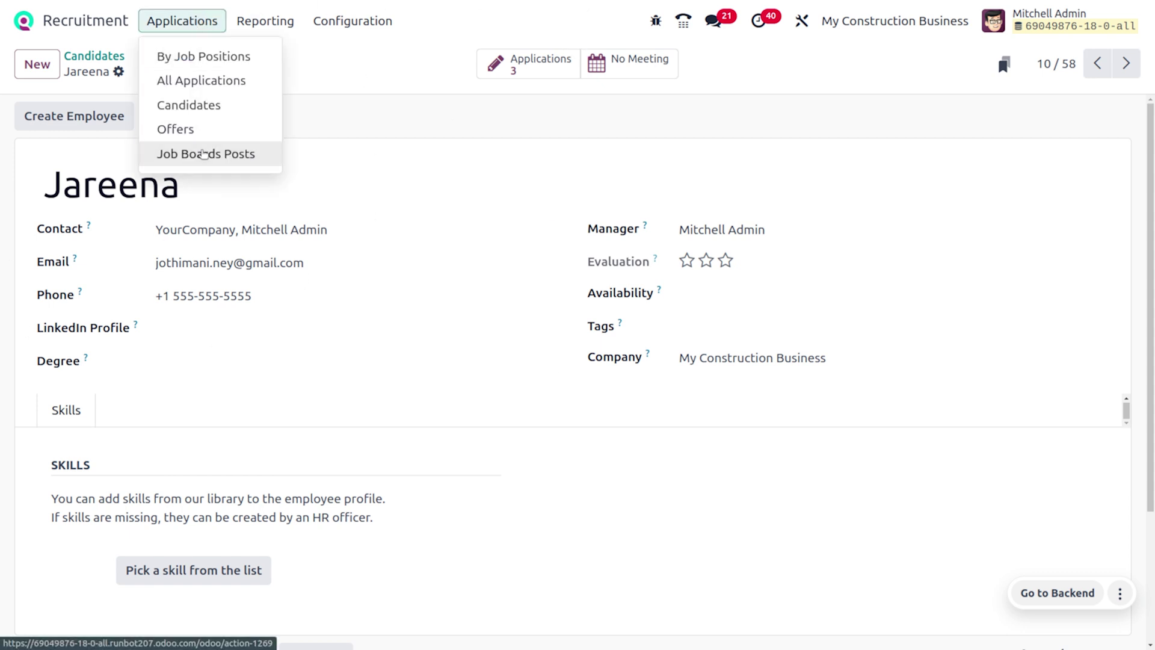
# Review the Monster.com Job Boards Posts, then open the job board email sources under Configuration.
pyautogui.click(203, 154)
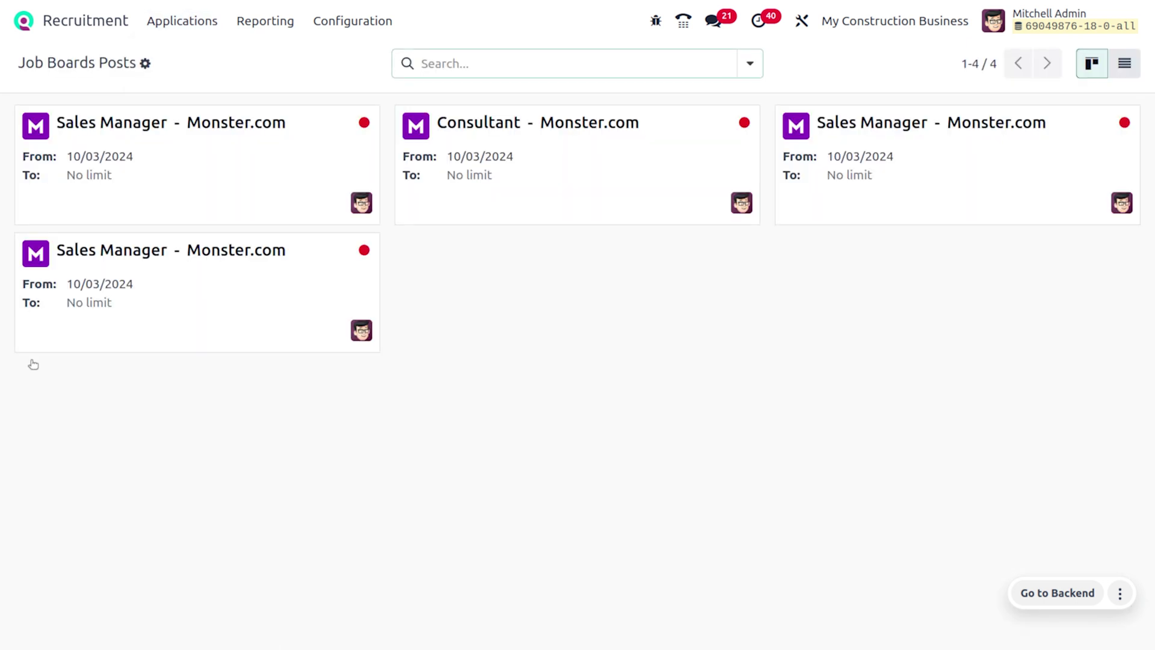
pyautogui.click(349, 27)
pyautogui.scroll(-3, 399, 323)
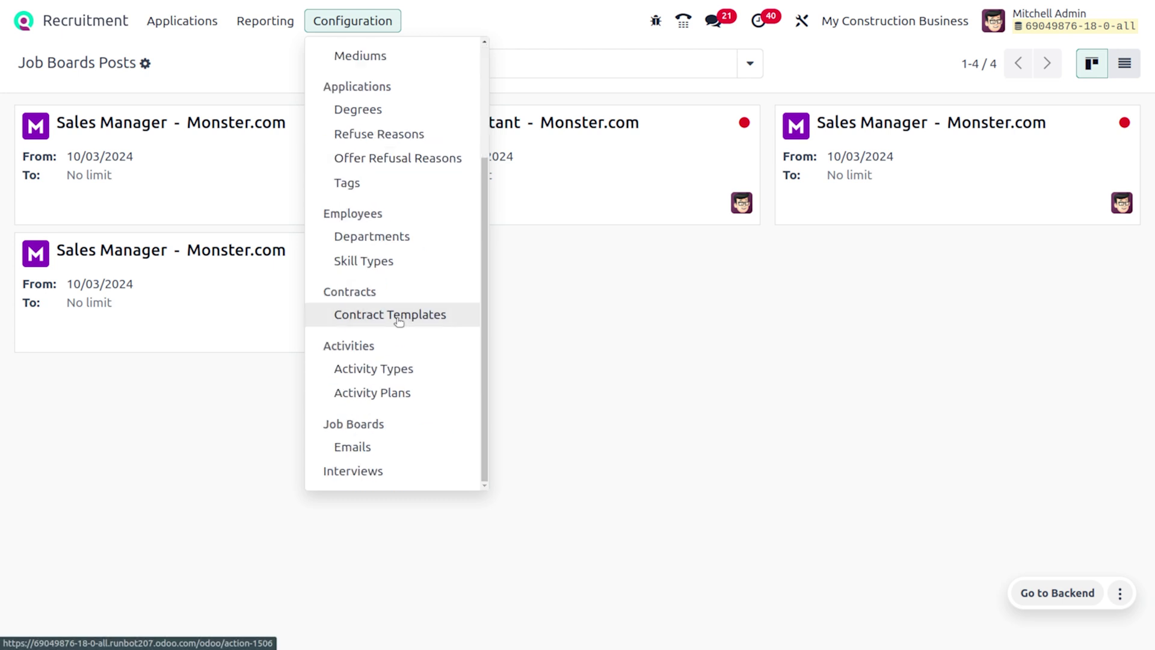
pyautogui.click(372, 440)
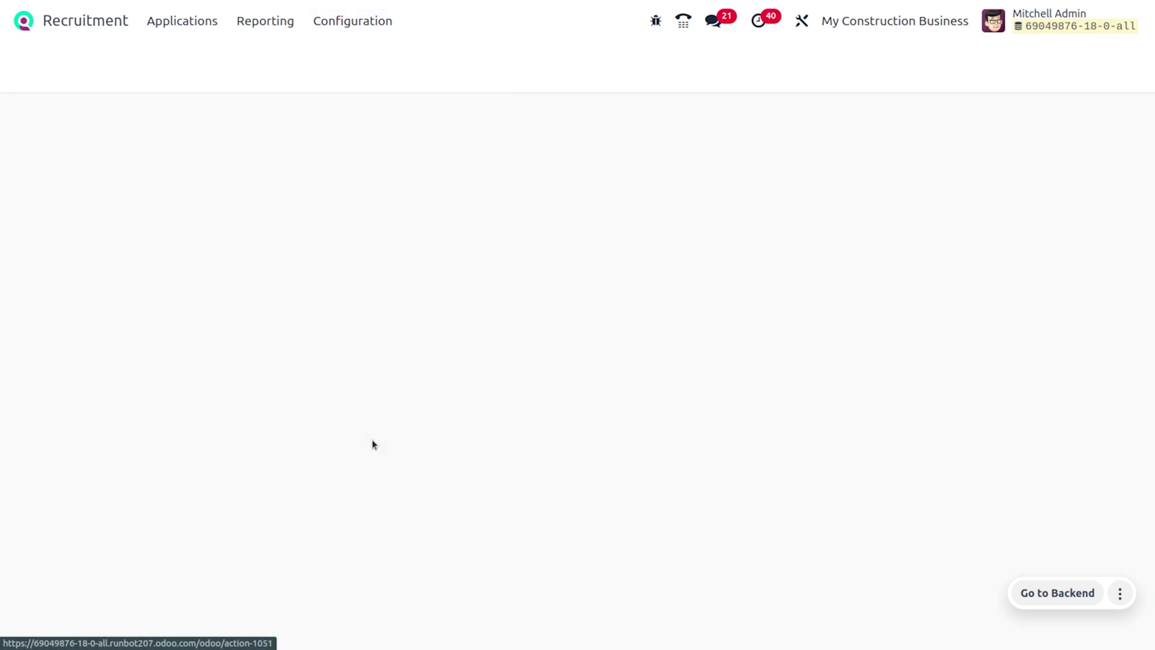